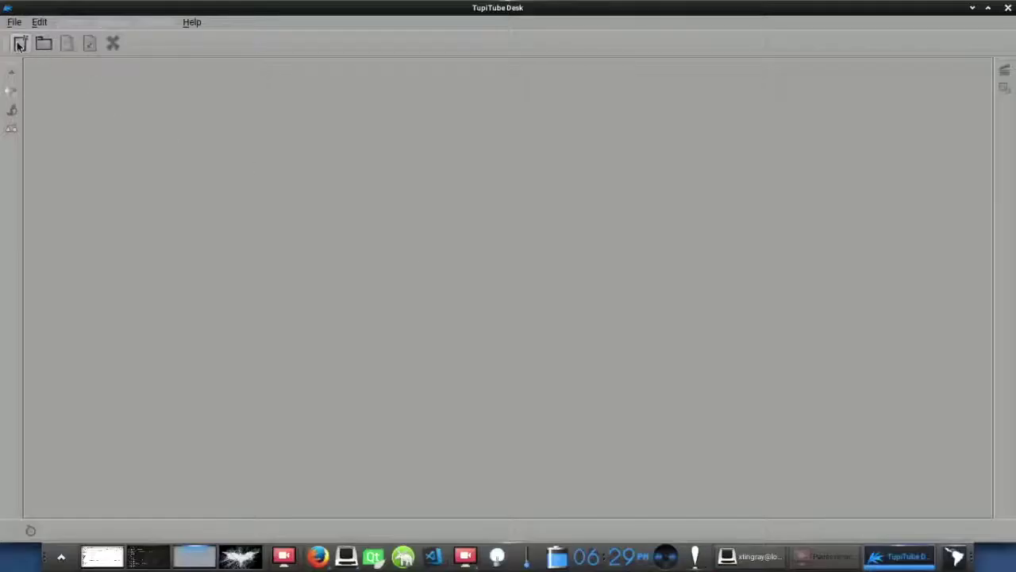
Create a new project named my_project with the default 720x480, 25 FPS settings.
left_click(21, 43)
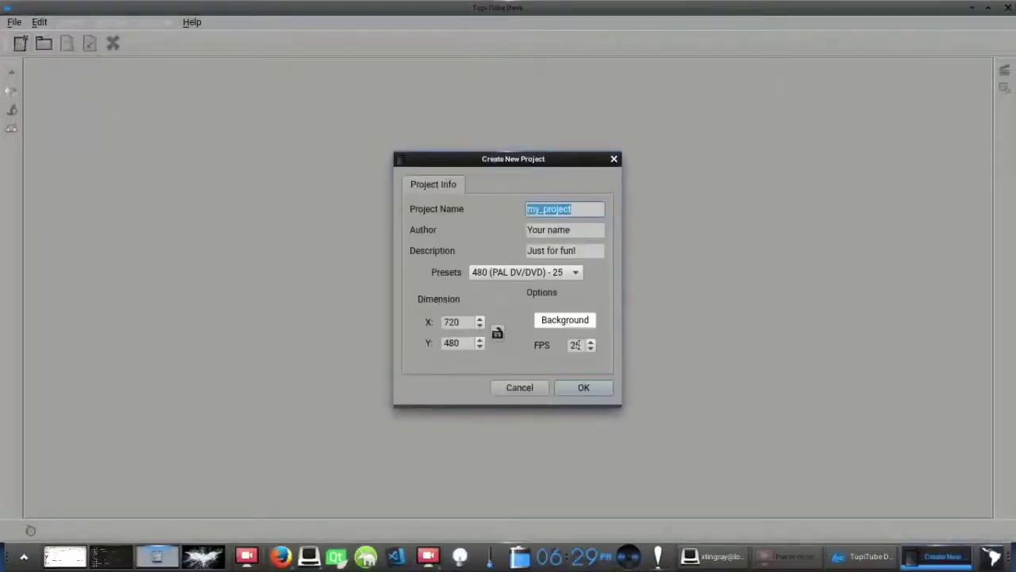
left_click(585, 386)
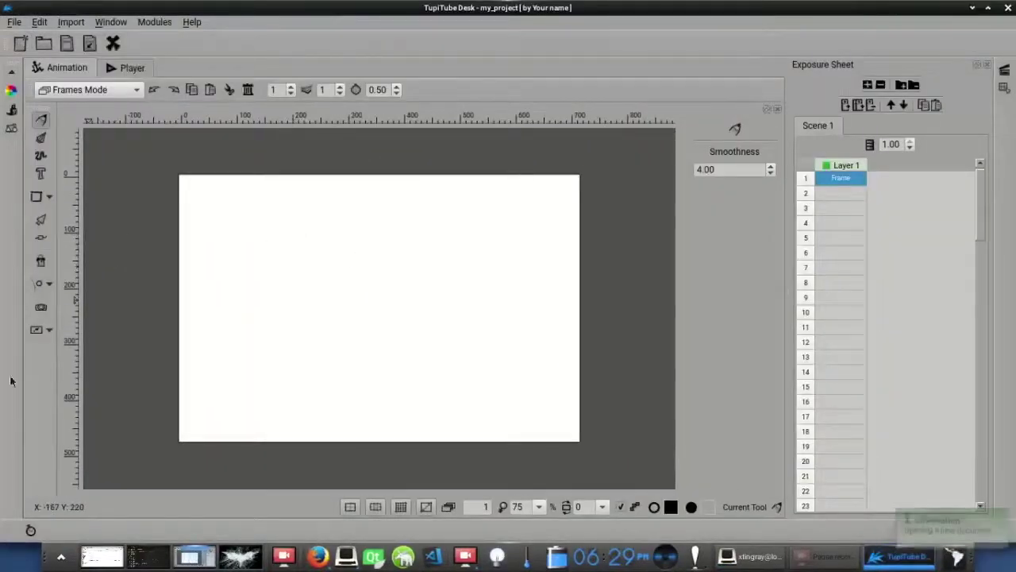
Select the Microsoft LifeCam VX-800 camera and resize the project to its 800x600 resolution.
left_click(41, 309)
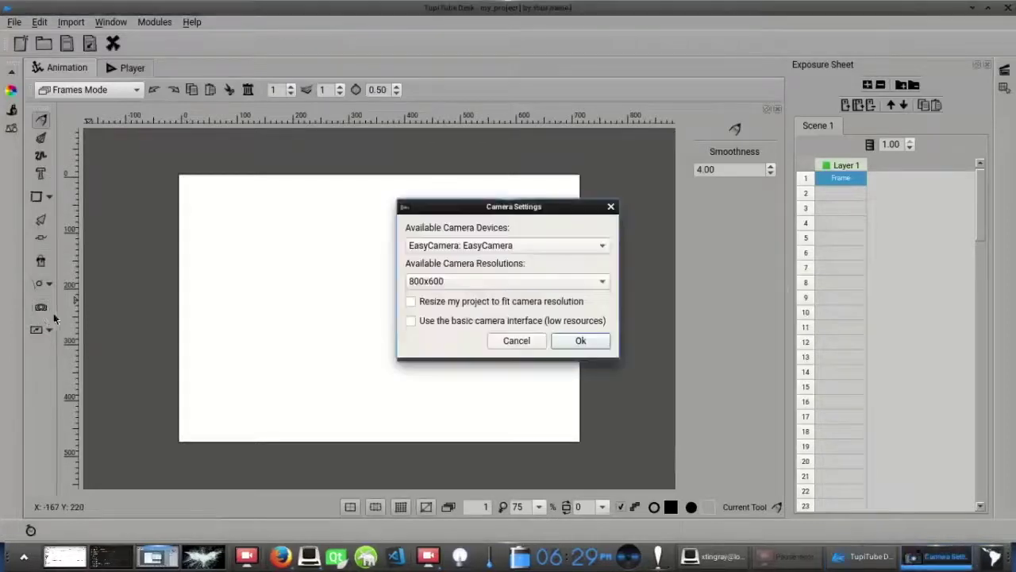
left_click(602, 246)
left_click(601, 262)
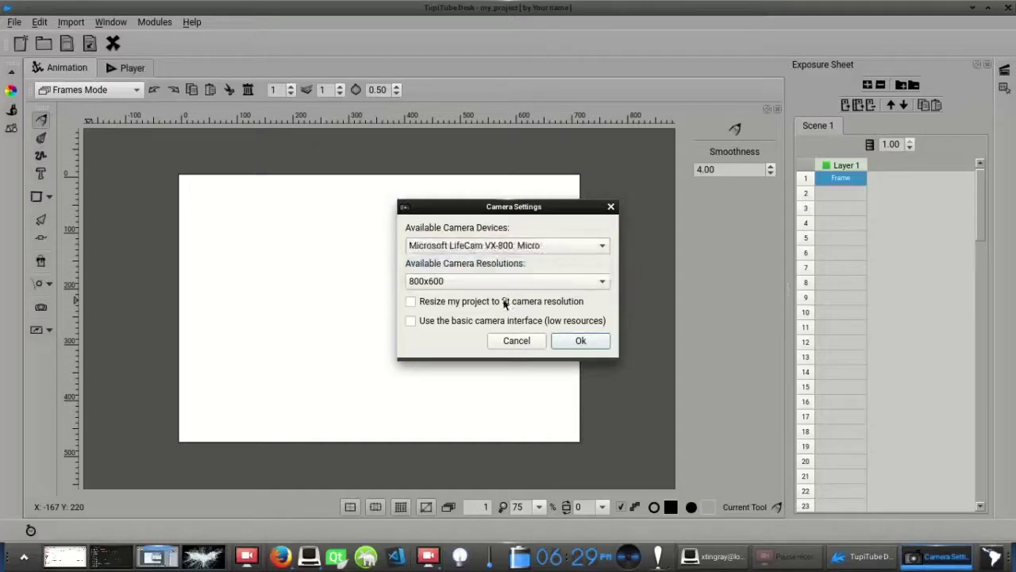
left_click(411, 301)
left_click(597, 342)
Confirm the camera settings to open the Camera Manager's live webcam view of the penguin.
left_click(565, 341)
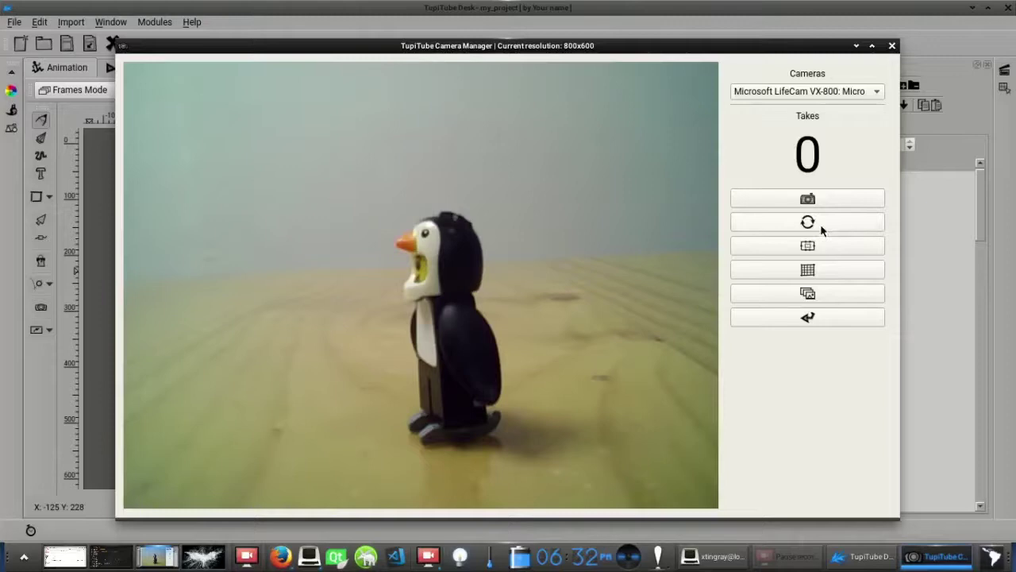
left_click(823, 224)
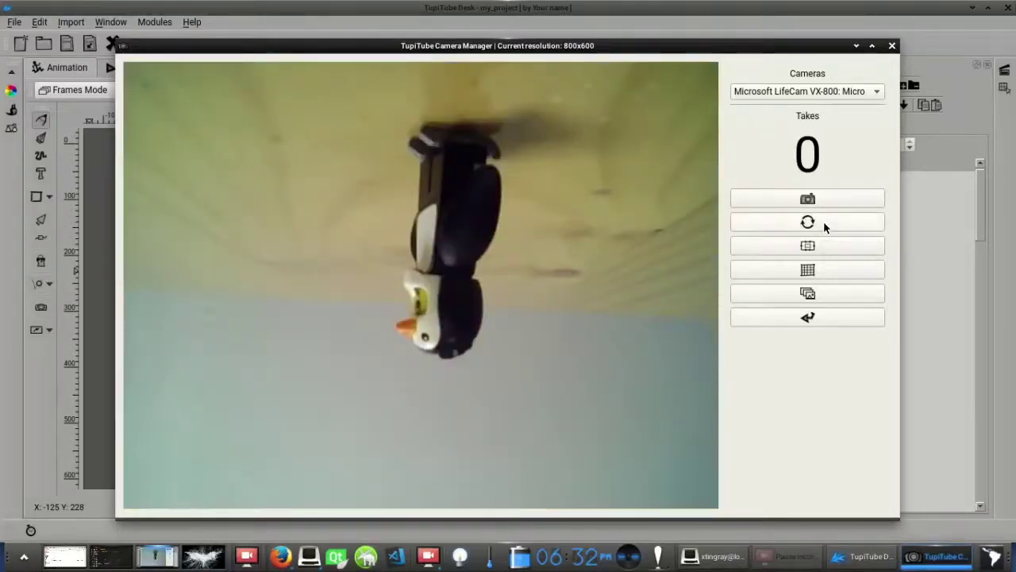
left_click(823, 224)
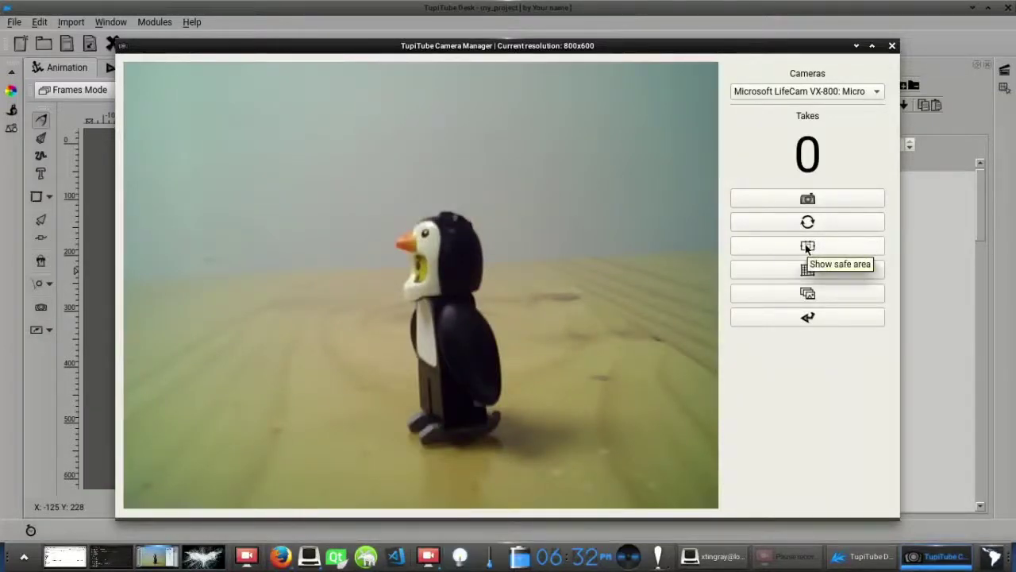
left_click(807, 247)
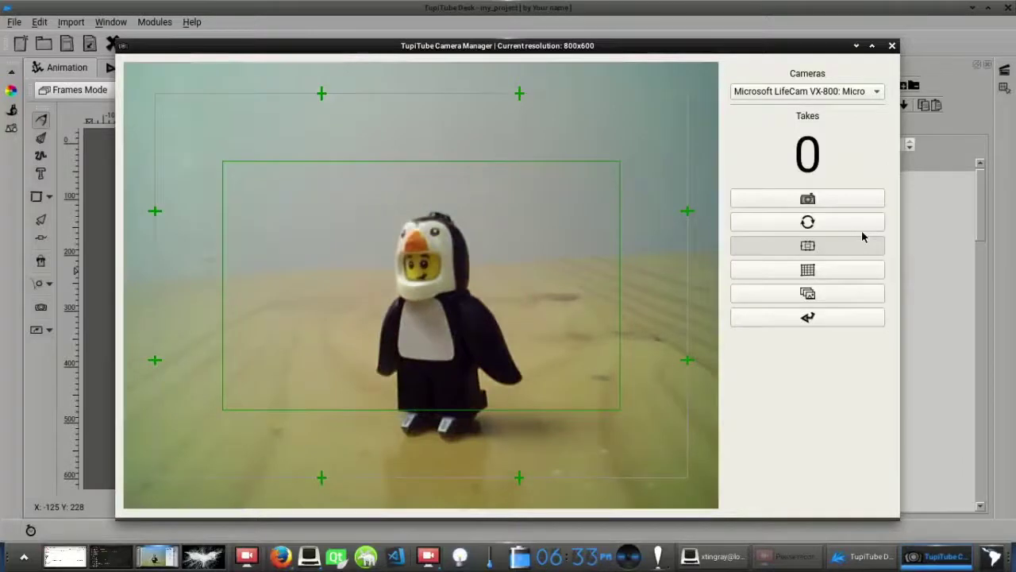
Turn off the safe-area guides and overlay a 10-unit grid on the webcam preview.
left_click(851, 250)
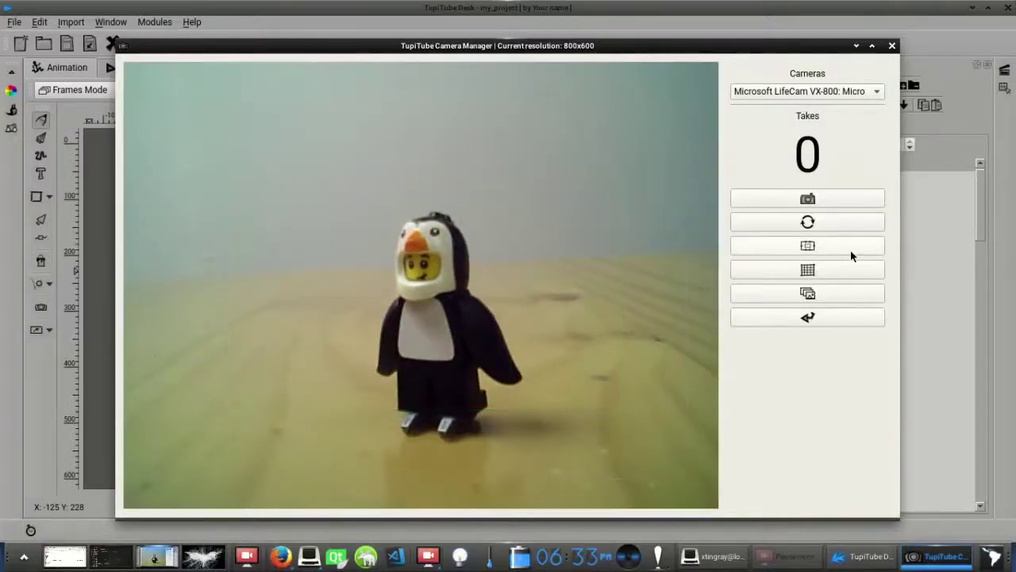
left_click(850, 250)
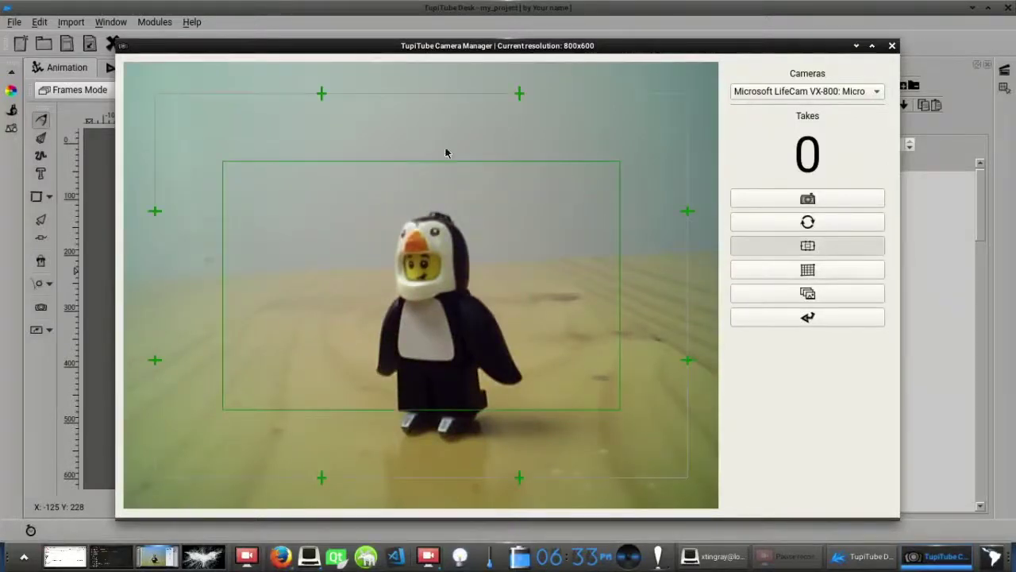
left_click(860, 245)
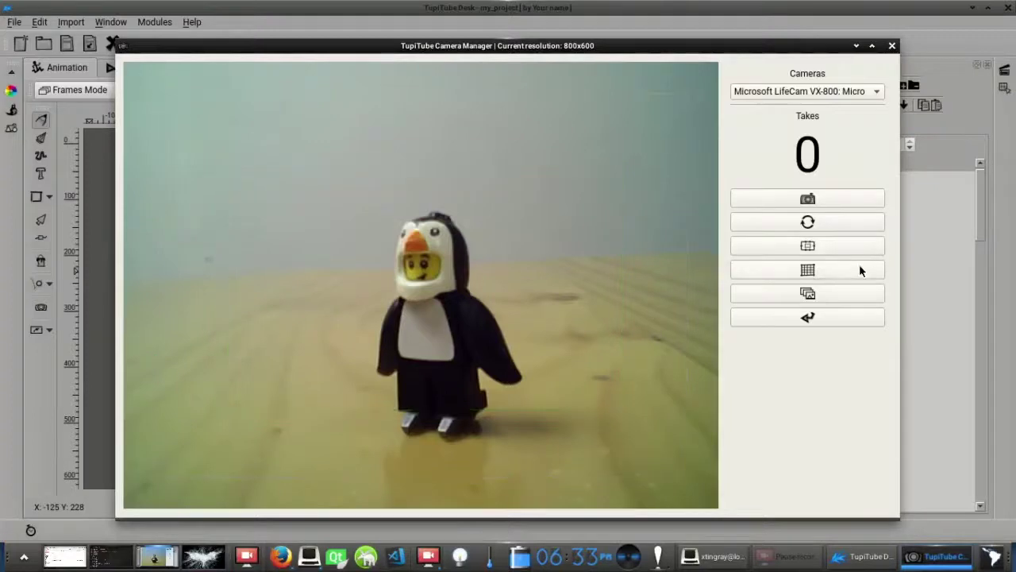
left_click(813, 272)
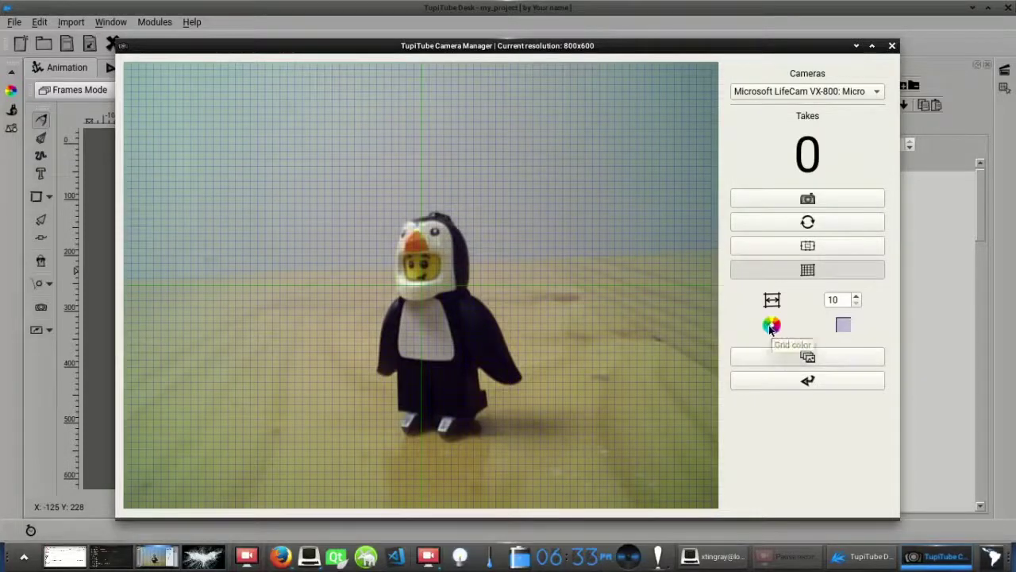
Change the grid colour to green (#39b430).
left_click(842, 326)
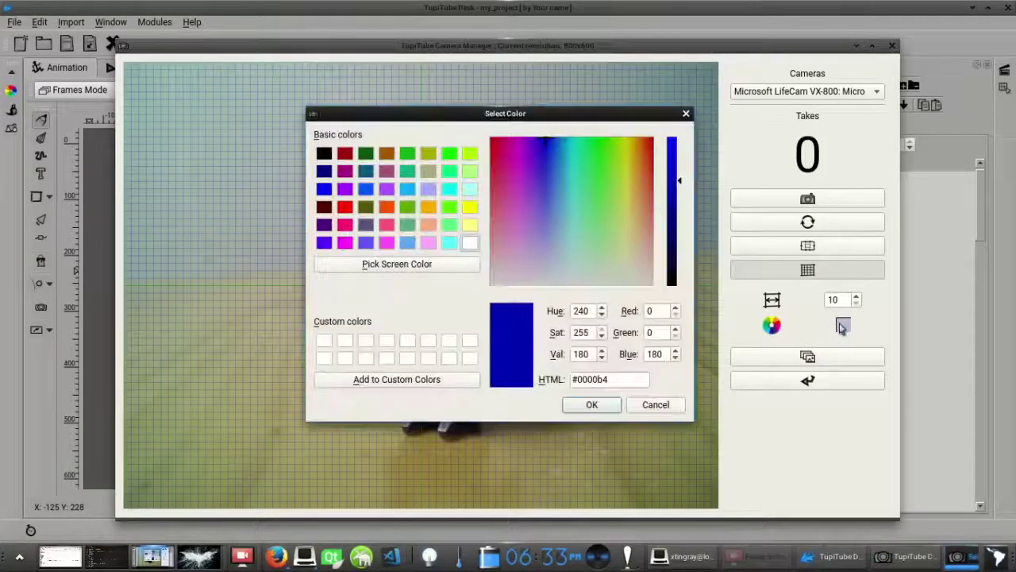
left_click(600, 176)
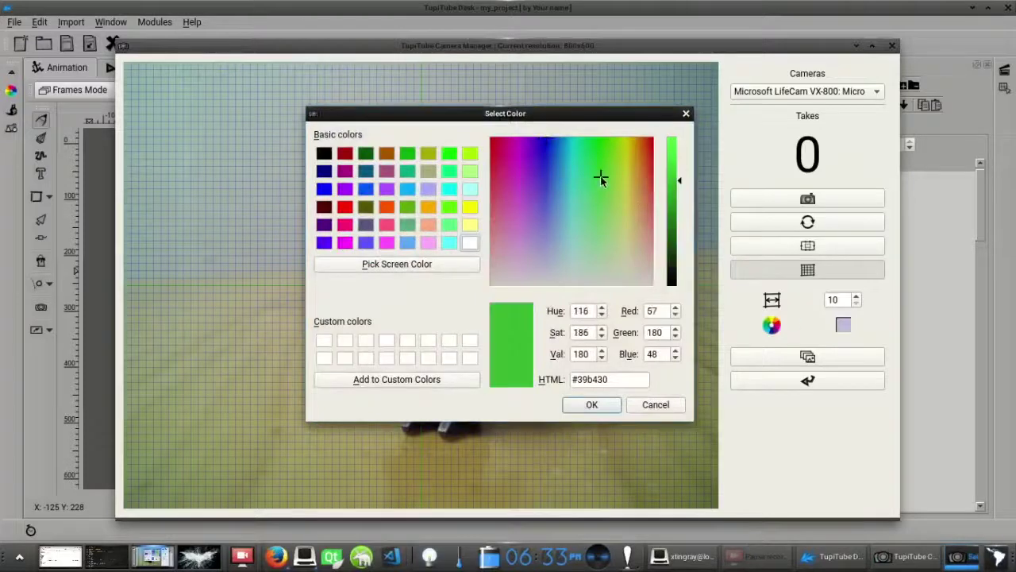
left_click(597, 405)
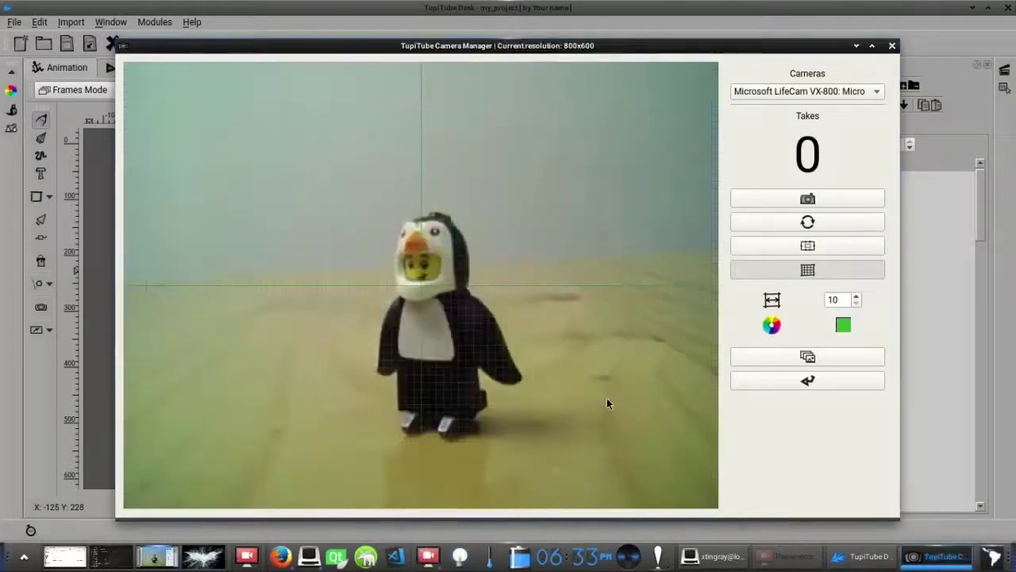
Increase the grid spacing by three steps.
left_click(857, 296)
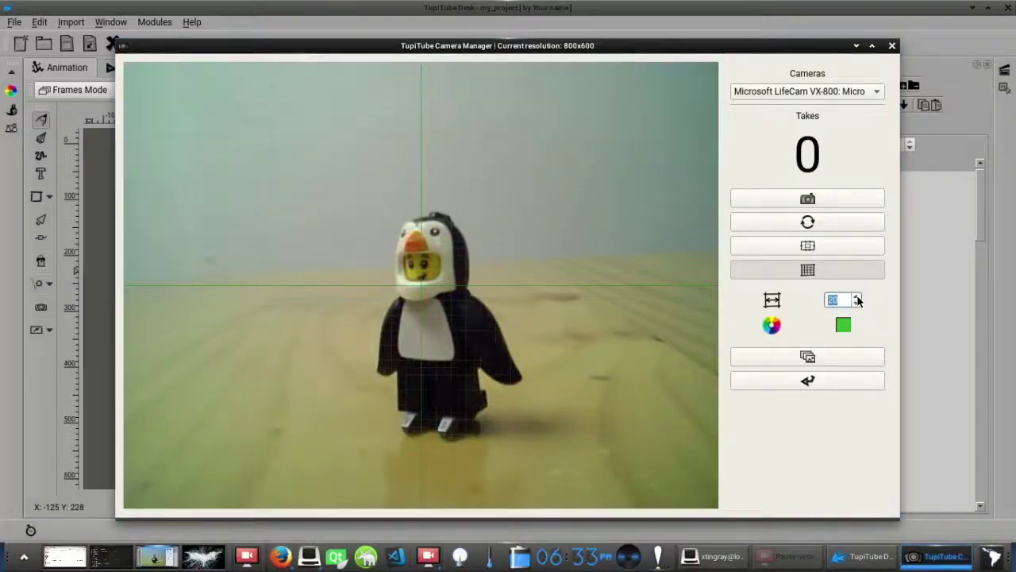
left_click(857, 296)
left_click(857, 296)
Reset grid size to 10, hide grid and safe area, and enable 2-image onion skin at 0.50.
left_click(857, 302)
left_click(856, 303)
left_click(845, 247)
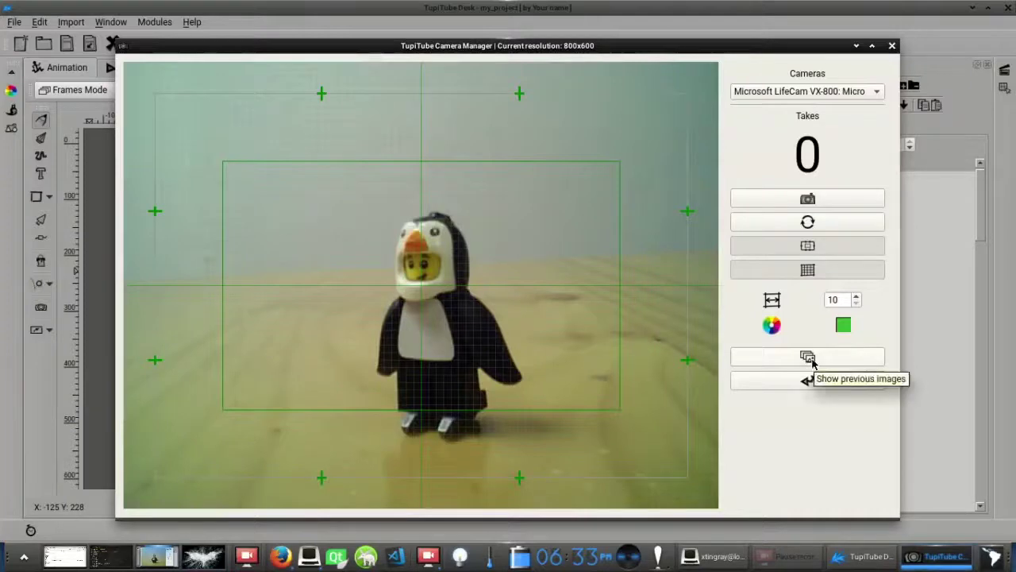
left_click(823, 272)
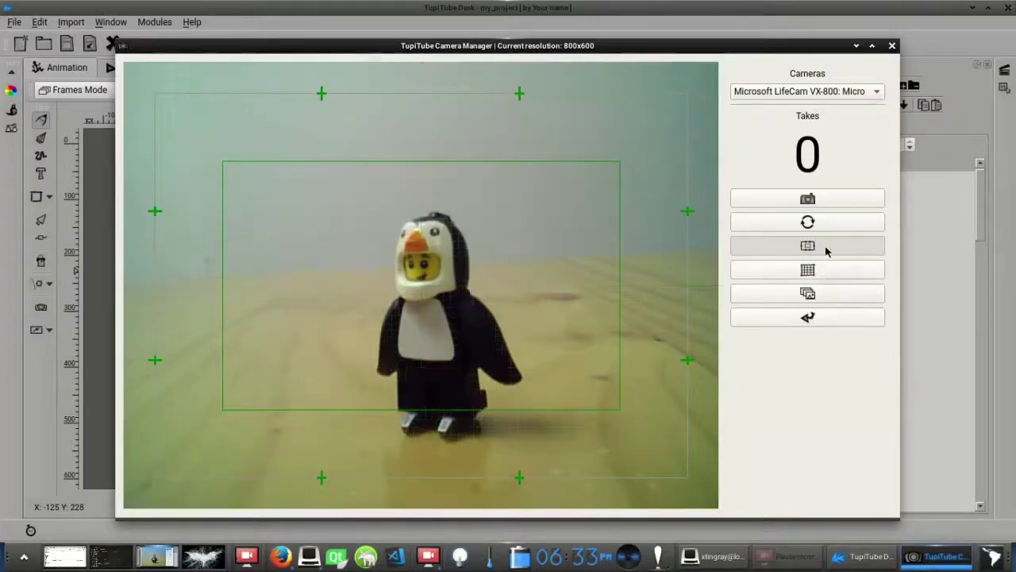
left_click(824, 248)
left_click(826, 293)
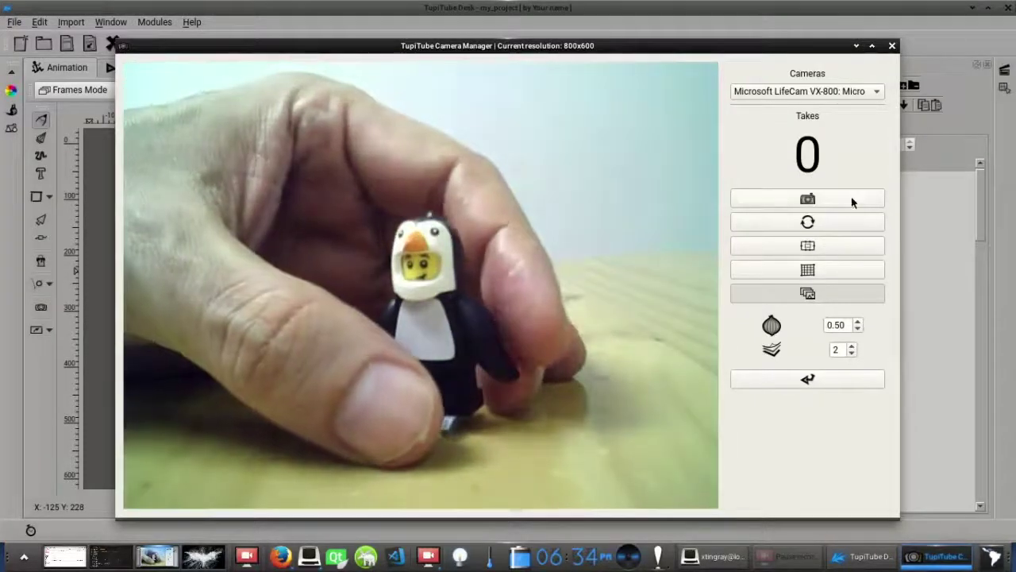
Capture a take of the repositioned Lego penguin, then close the Camera Manager.
left_click(850, 198)
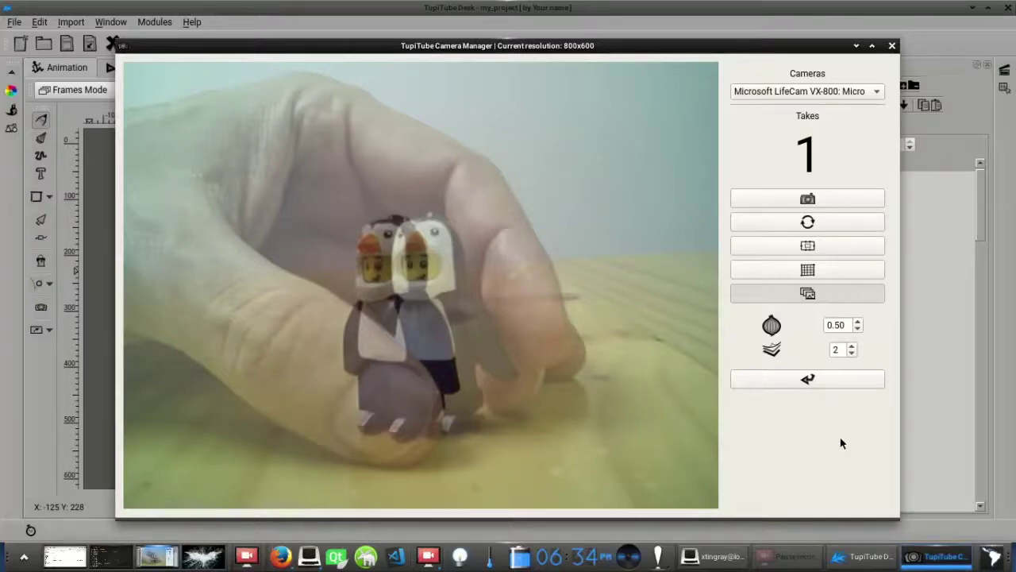
left_click(834, 380)
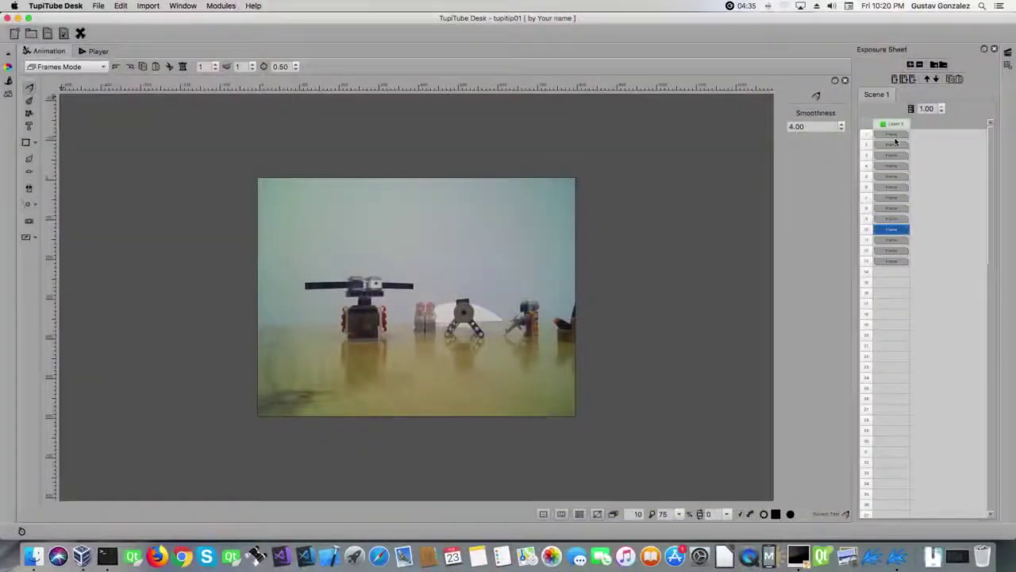
Show the Scenes Manager and play tupitip01's 13 frames at 8 FPS in the Player.
left_click(1008, 64)
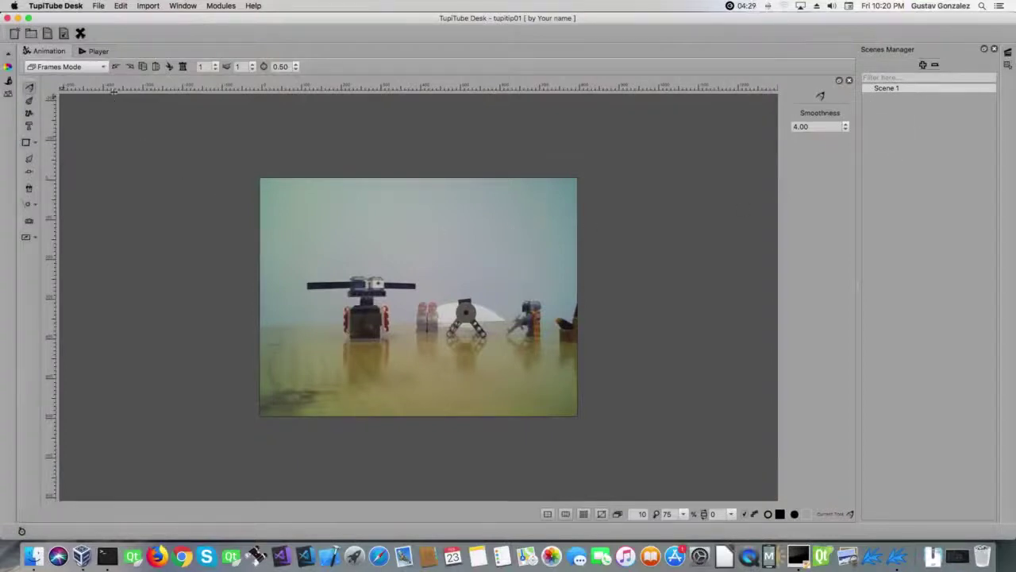
left_click(96, 52)
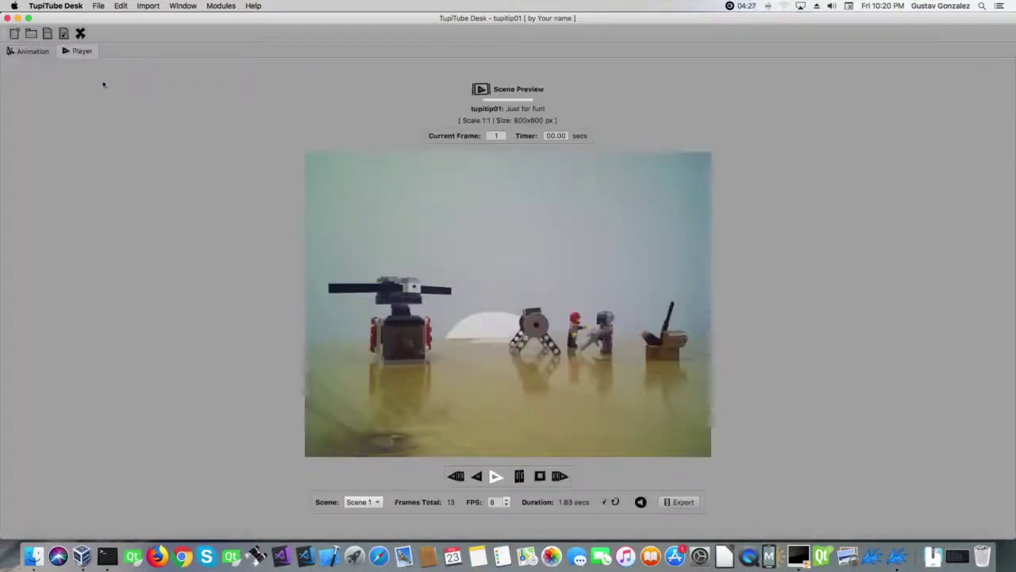
Export Scene 1 as MP4 video tupitip01.mp4, overwriting the existing file.
left_click(683, 501)
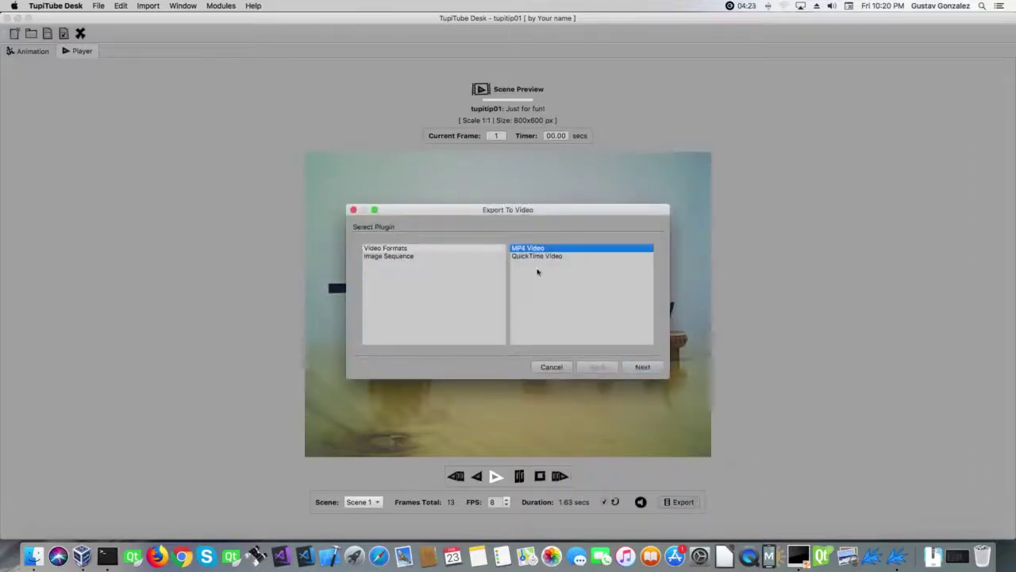
left_click(642, 369)
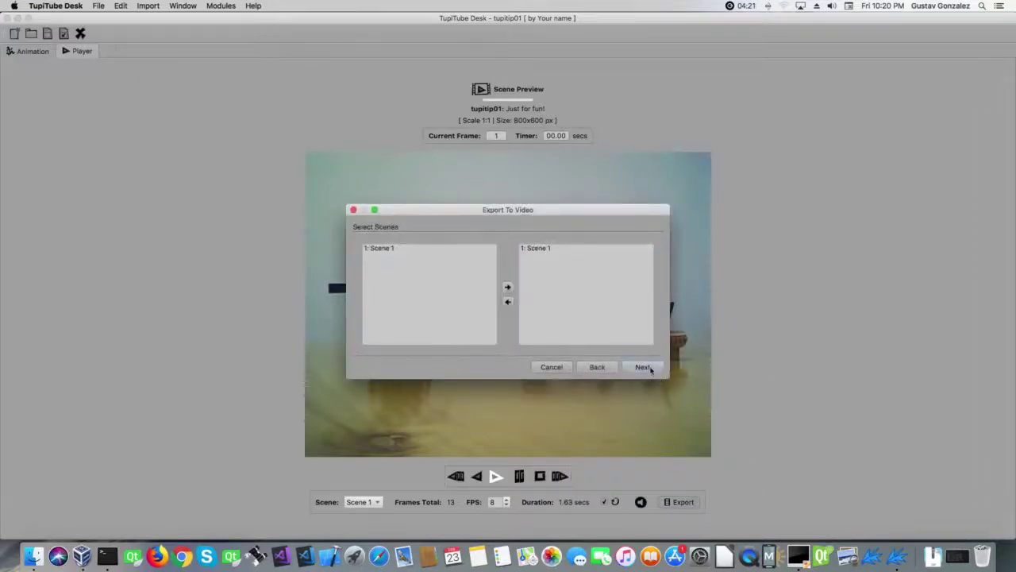
left_click(643, 367)
left_click(643, 368)
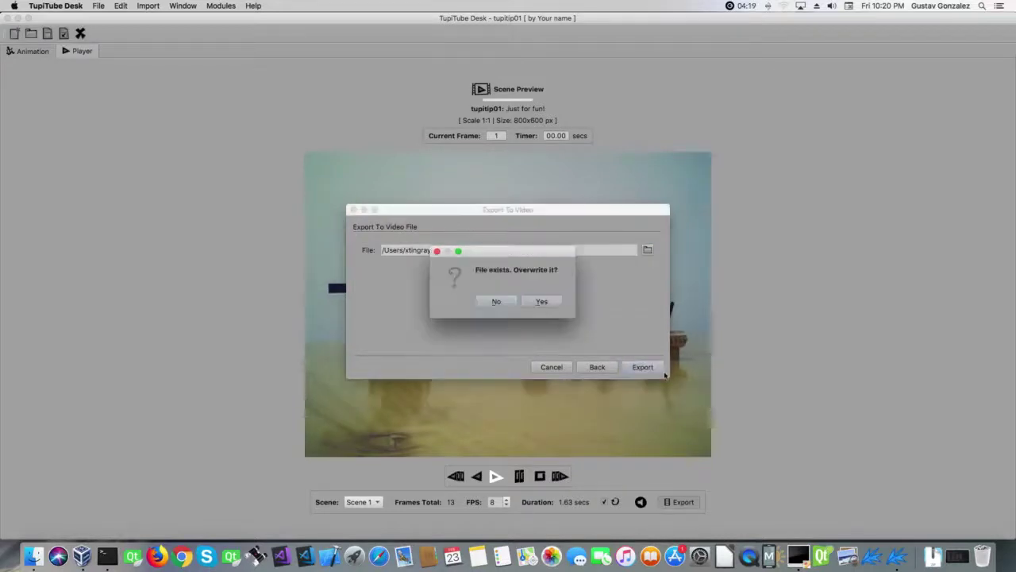
left_click(542, 302)
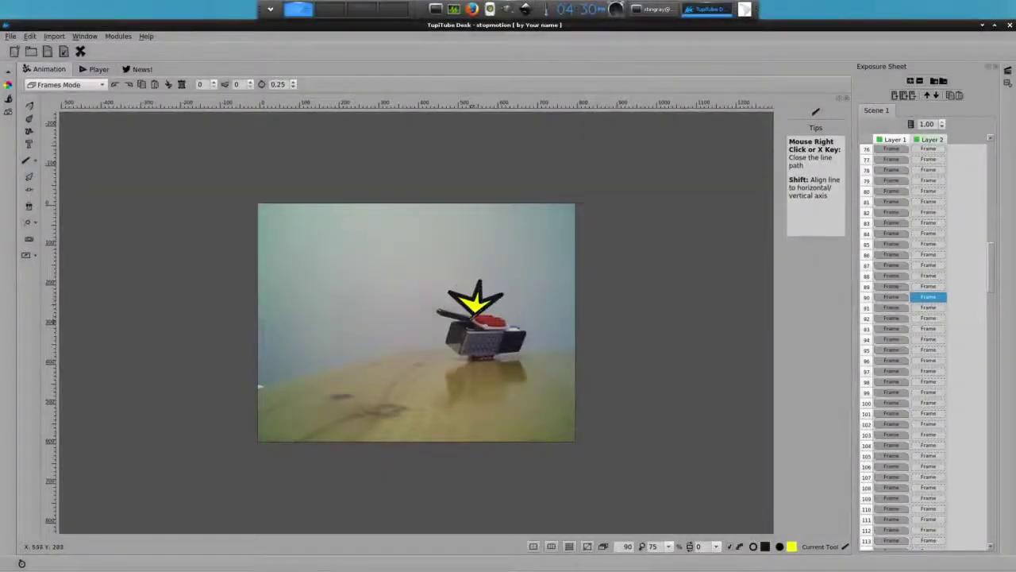
Step through Layer 2 frames 91–93 and Layer 1 frames near 86, then open the Player.
left_click(942, 309)
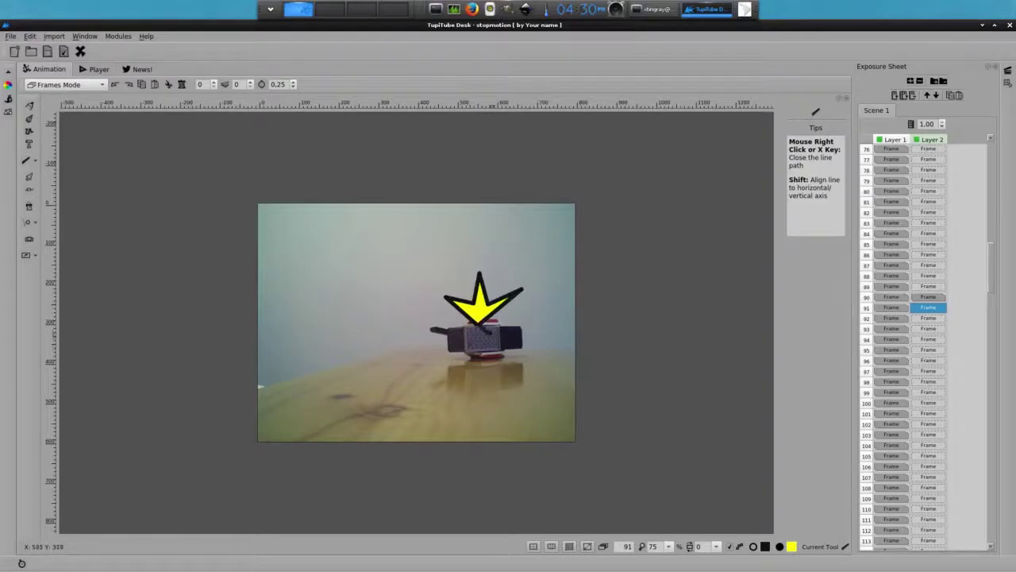
key("Down")
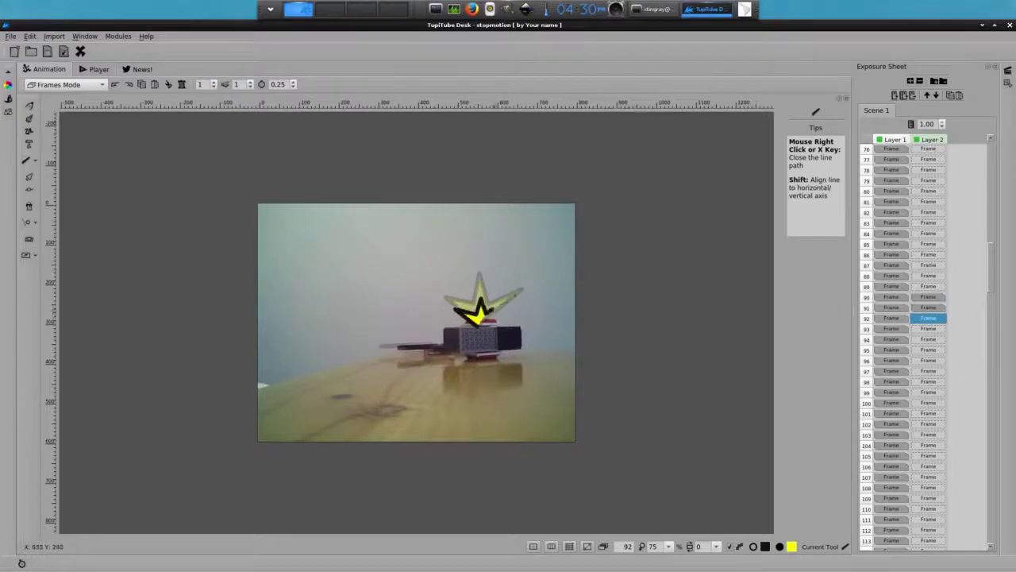
key("Down")
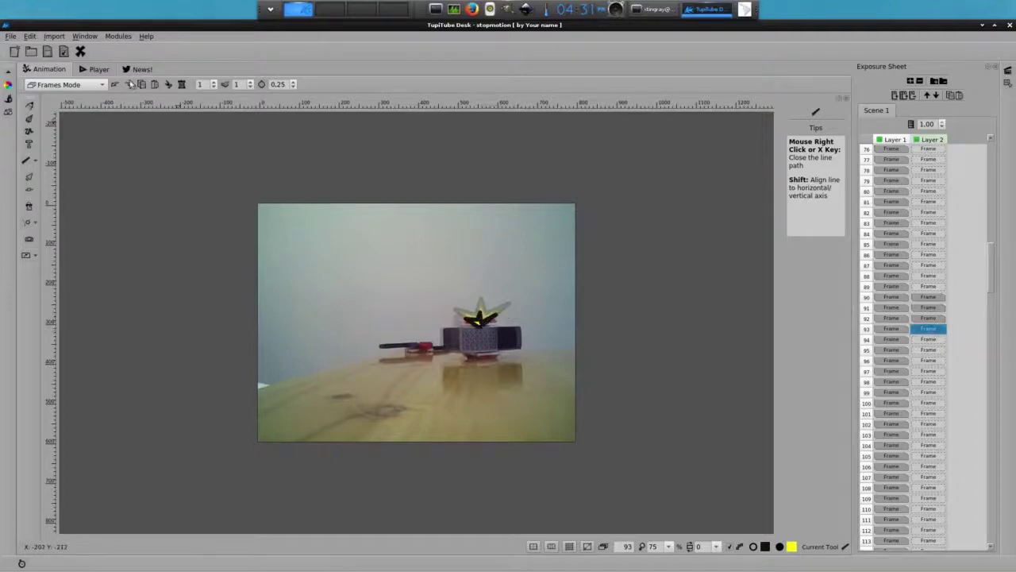
left_click(892, 252)
key("Down")
key("Down")
key("Down")
key("Down")
key("Down")
key("Down")
key("Down")
key("Down")
key("Down")
key("Down")
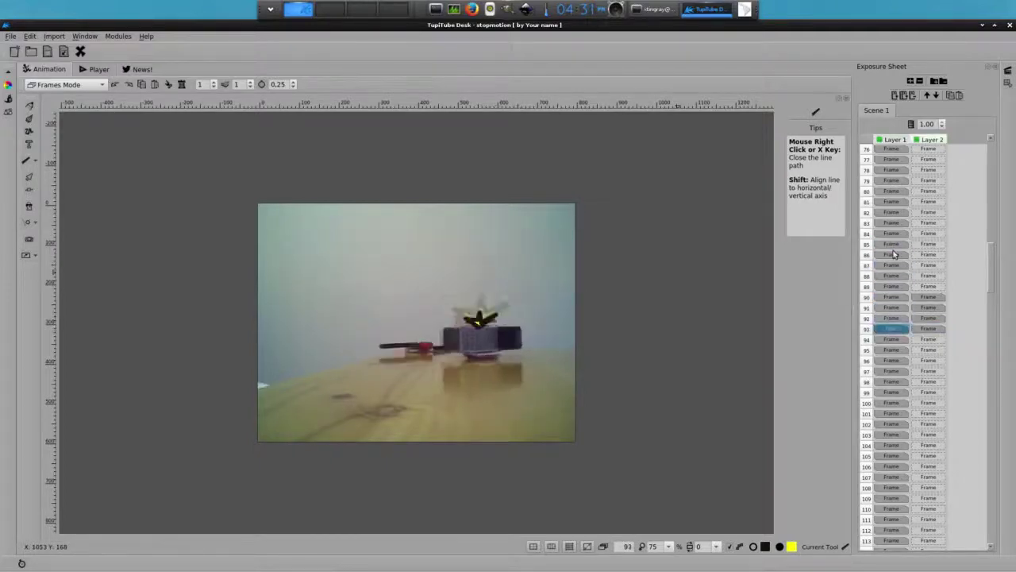
left_click(98, 69)
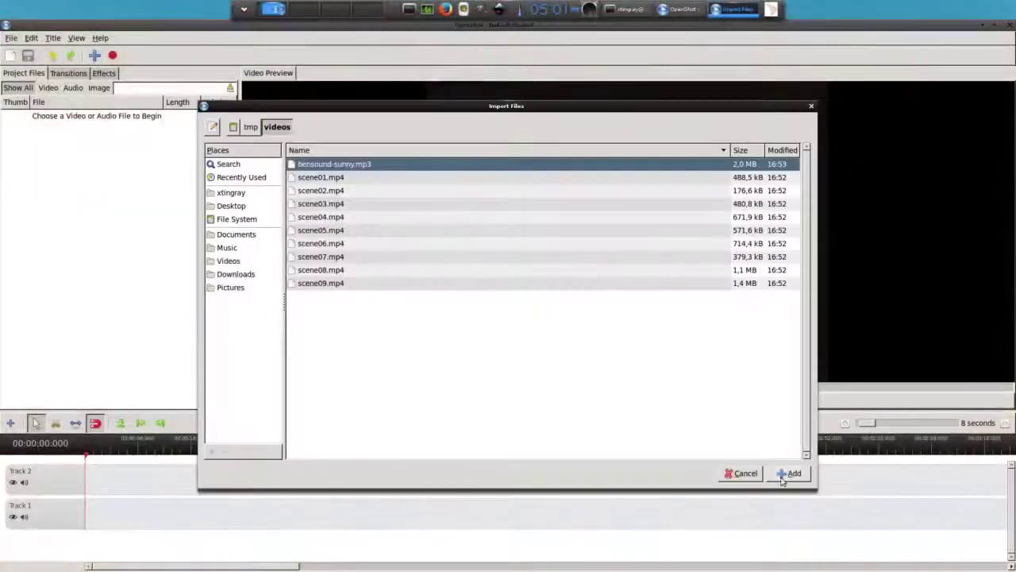
Put bensound-sunny.mp3 on Track 1 and scene01.mp4 at the start of Track 2.
left_click(784, 475)
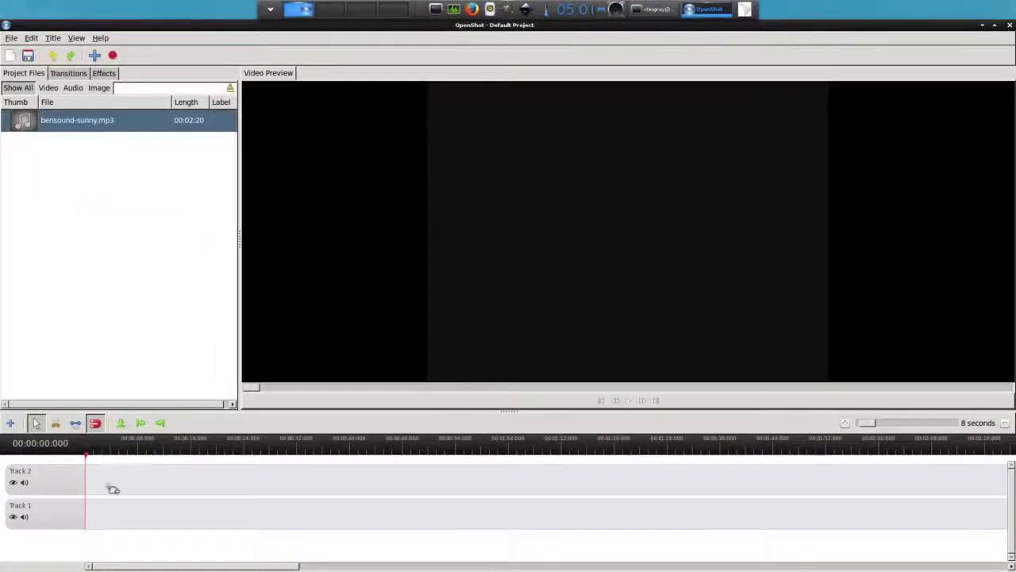
left_click_drag(113, 489, 111, 515)
left_click(95, 55)
left_click(346, 180)
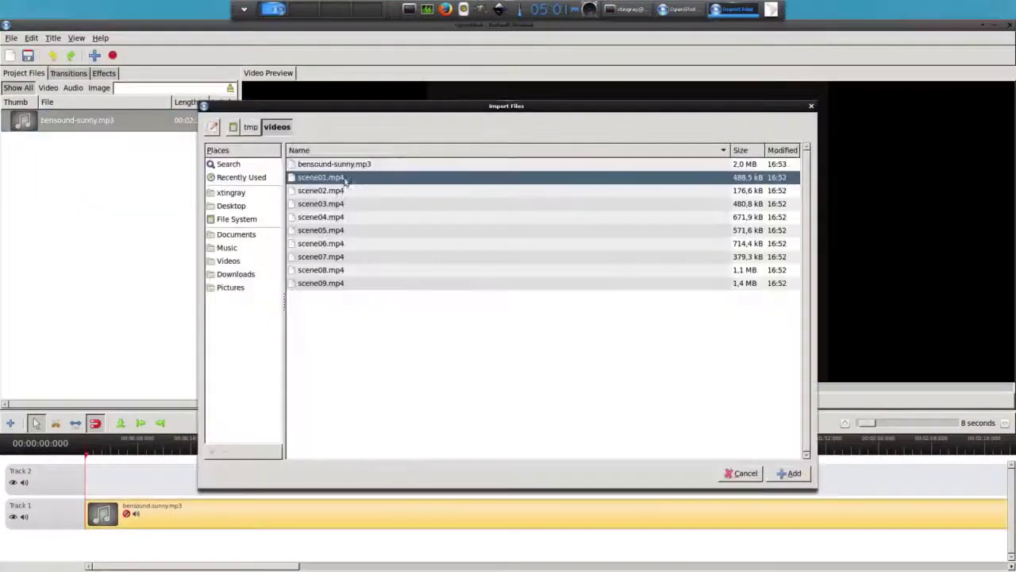
left_click(789, 474)
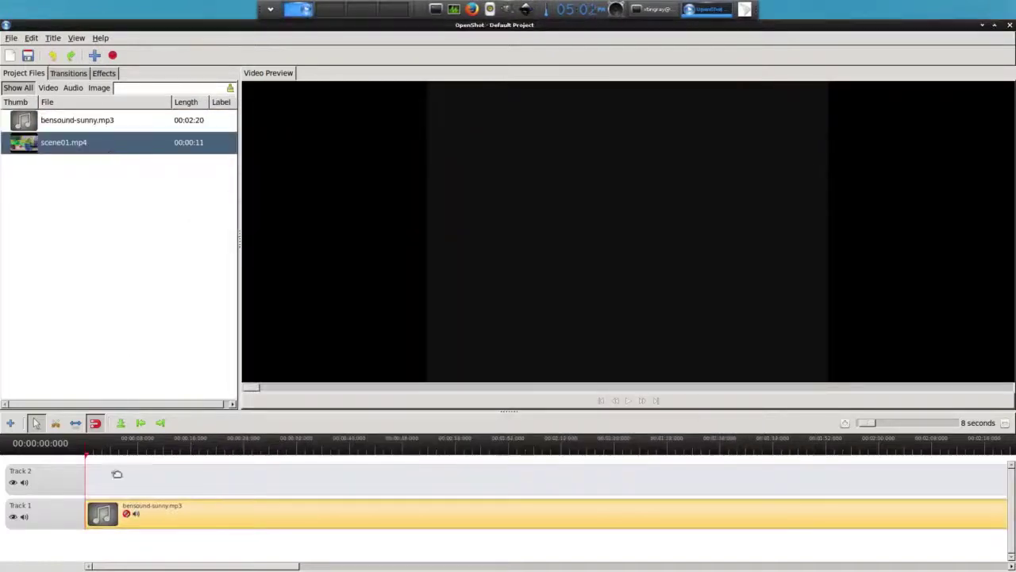
left_click_drag(117, 474, 119, 478)
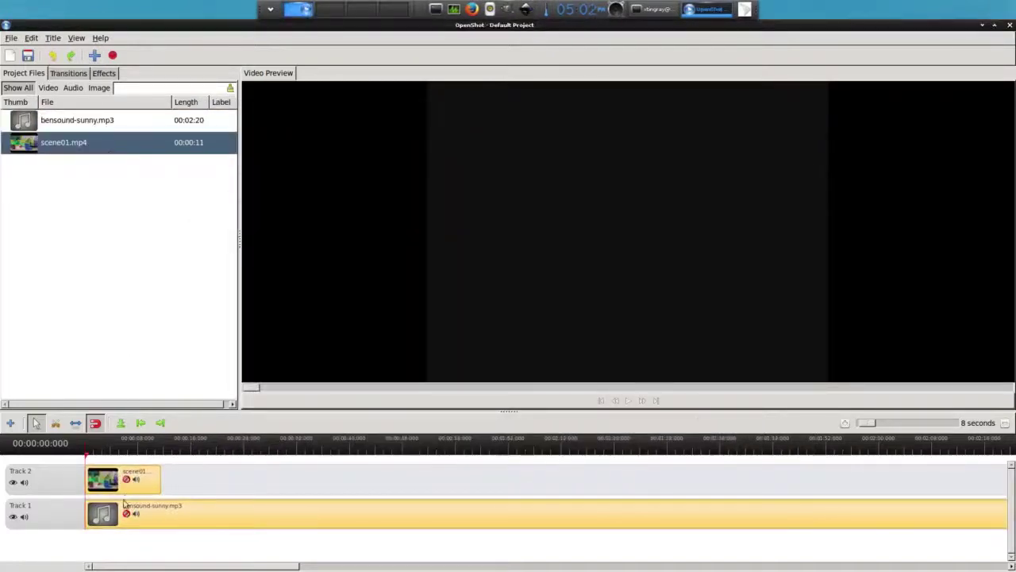
Import scene02.mp4 and place it after scene01 at about 5 seconds on Track 2.
left_click(117, 454)
left_click(95, 55)
key("Down")
key("Down")
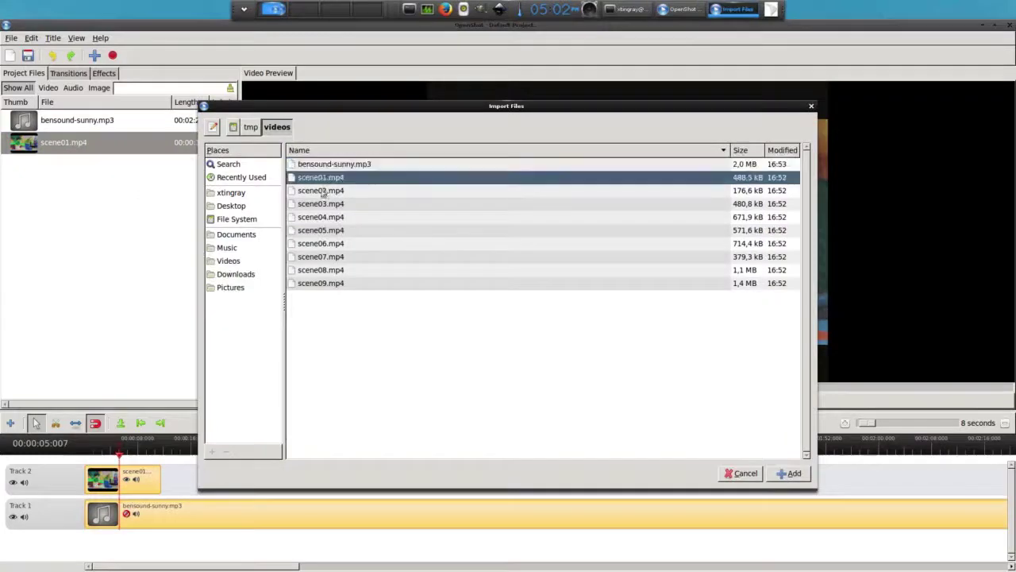
key("Return")
left_click(104, 173)
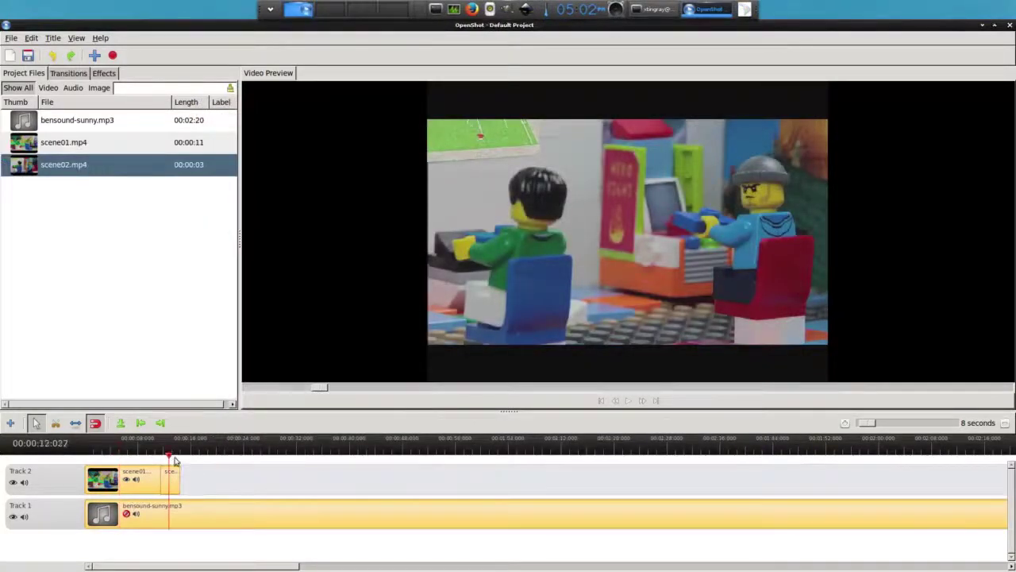
left_click(94, 56)
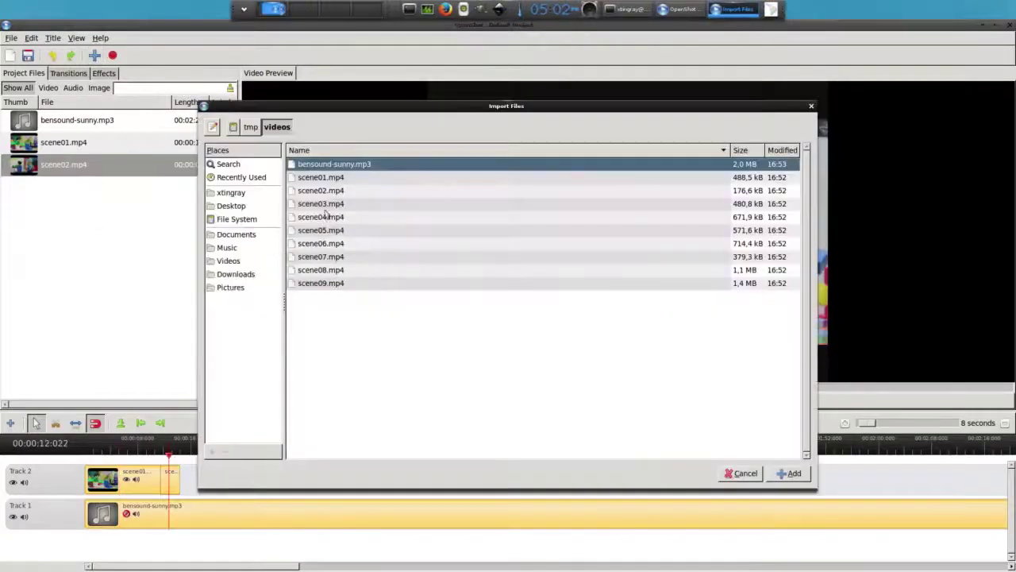
left_click(325, 212)
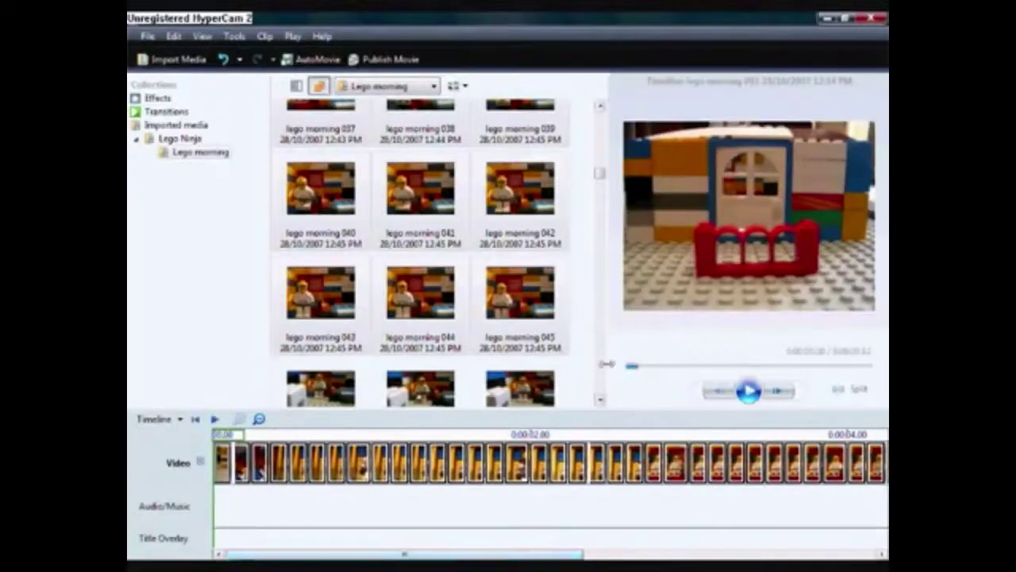
Widen the preview, play the timeline, and switch Movie Maker to the Storyboard view.
left_click_drag(607, 364, 370, 370)
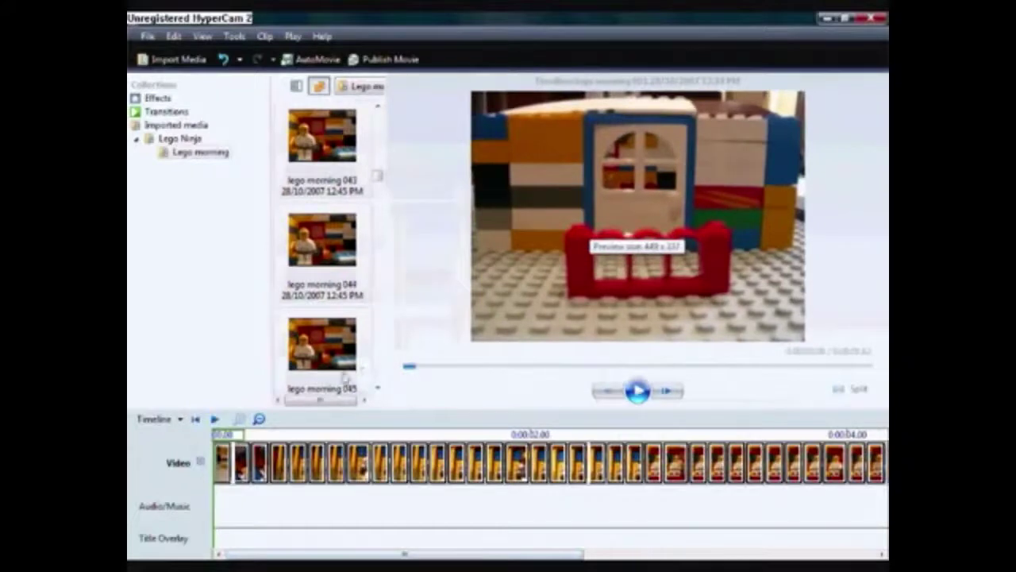
left_click(639, 391)
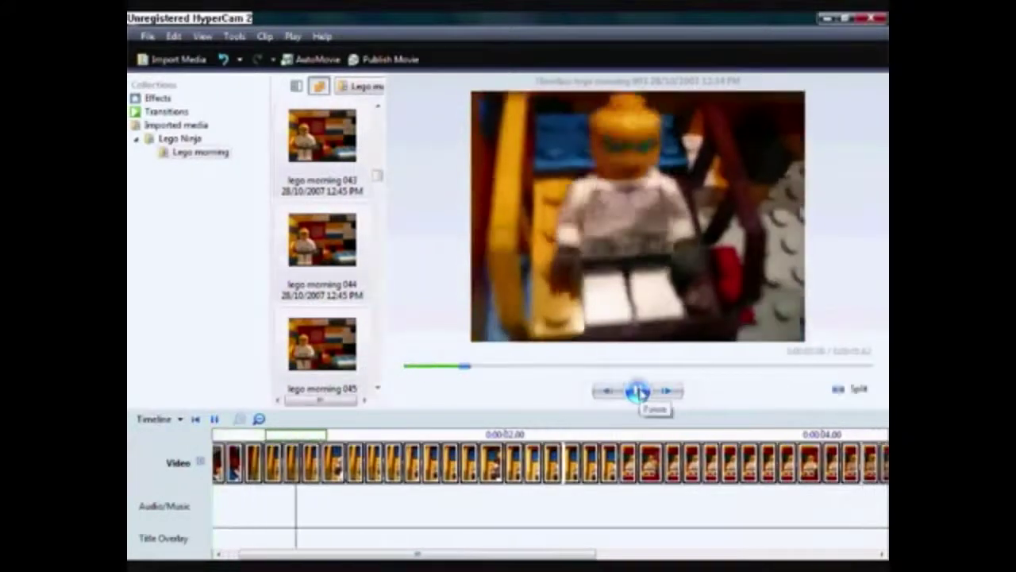
key("ctrl+t")
left_click(219, 508)
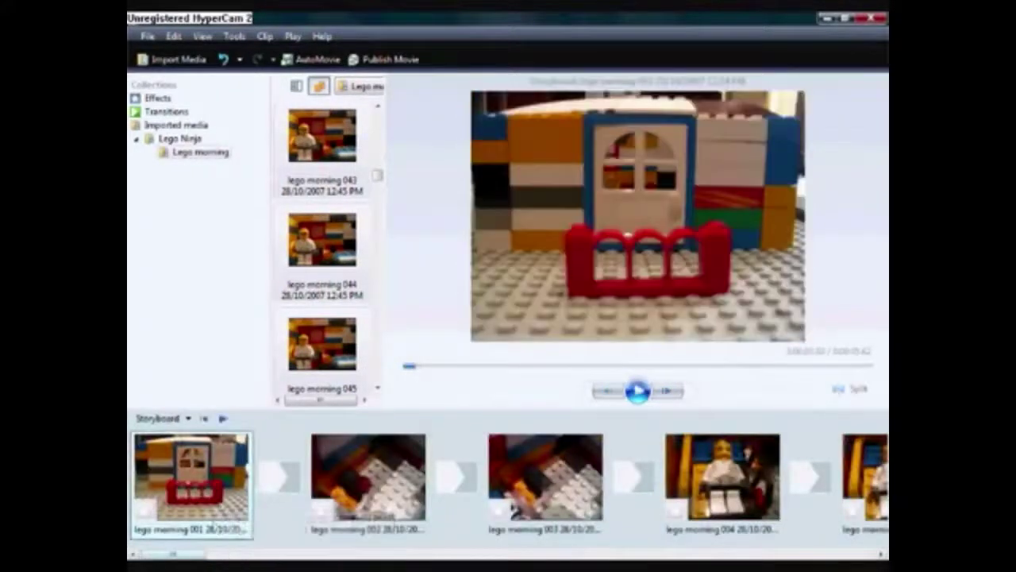
left_click_drag(198, 556, 823, 554)
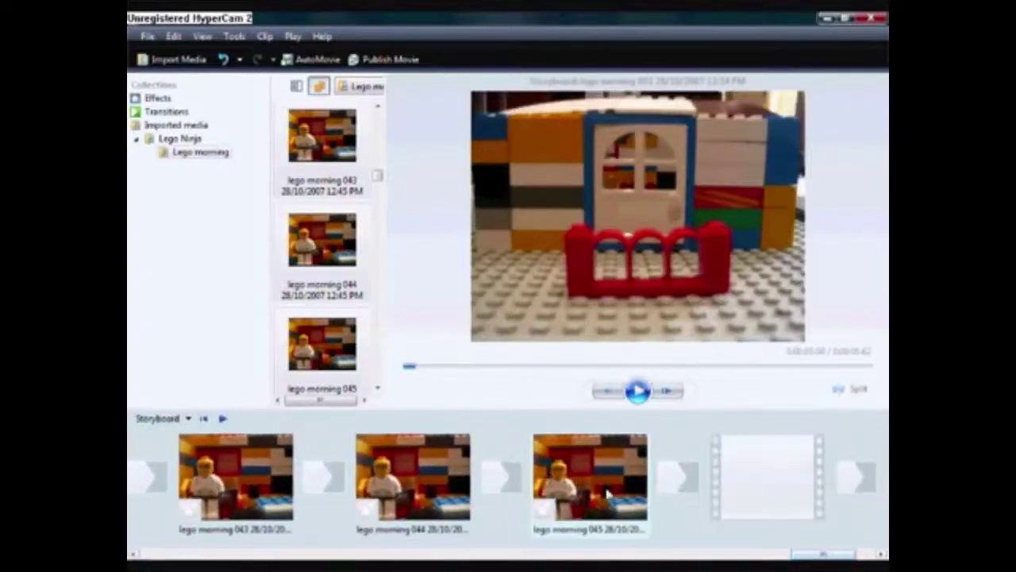
List the Effects collection and play the movie from the first storyboard clip.
left_click(158, 98)
left_click_drag(385, 195, 617, 195)
left_click_drag(798, 553, 171, 553)
left_click(195, 484)
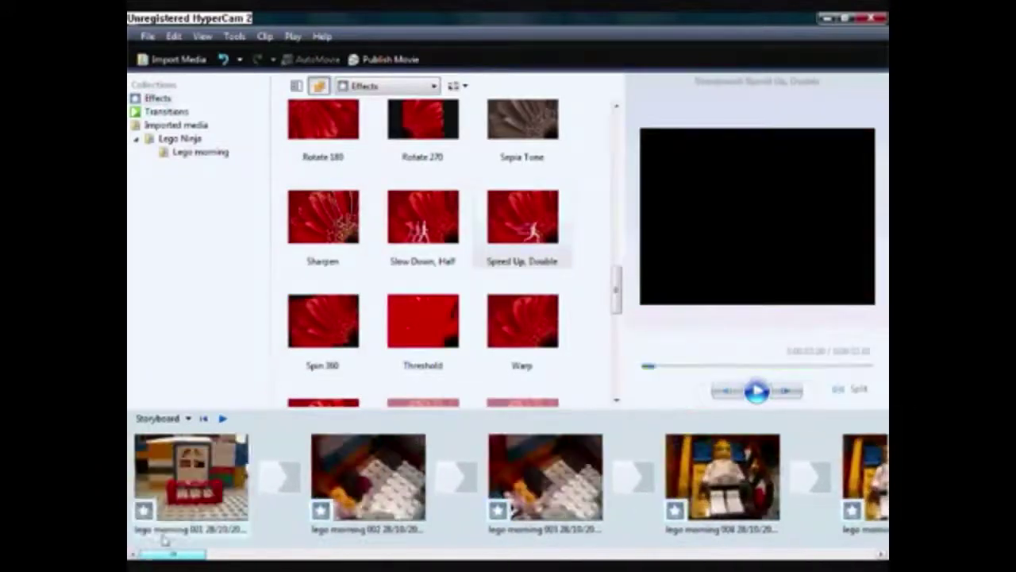
left_click(757, 391)
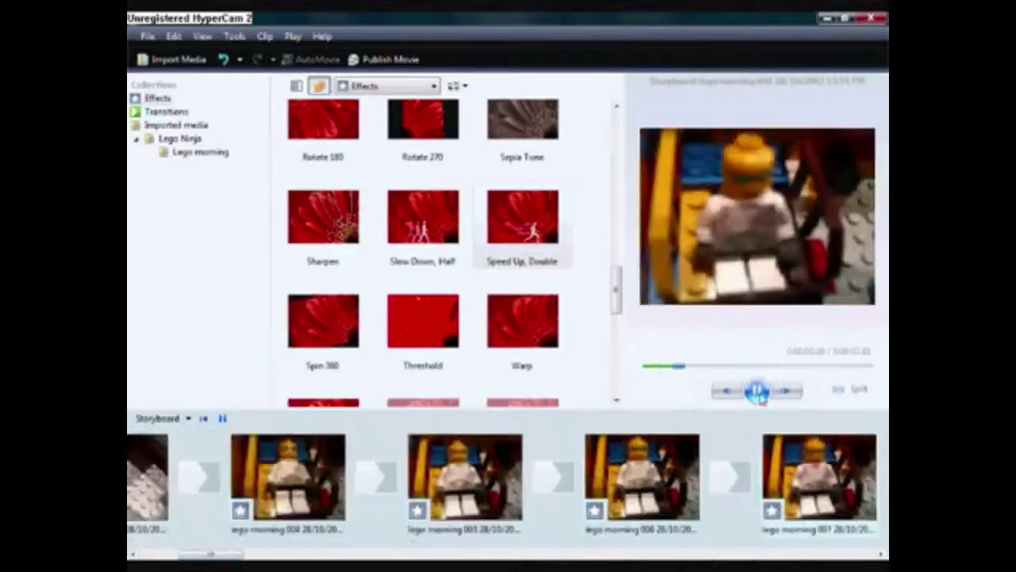